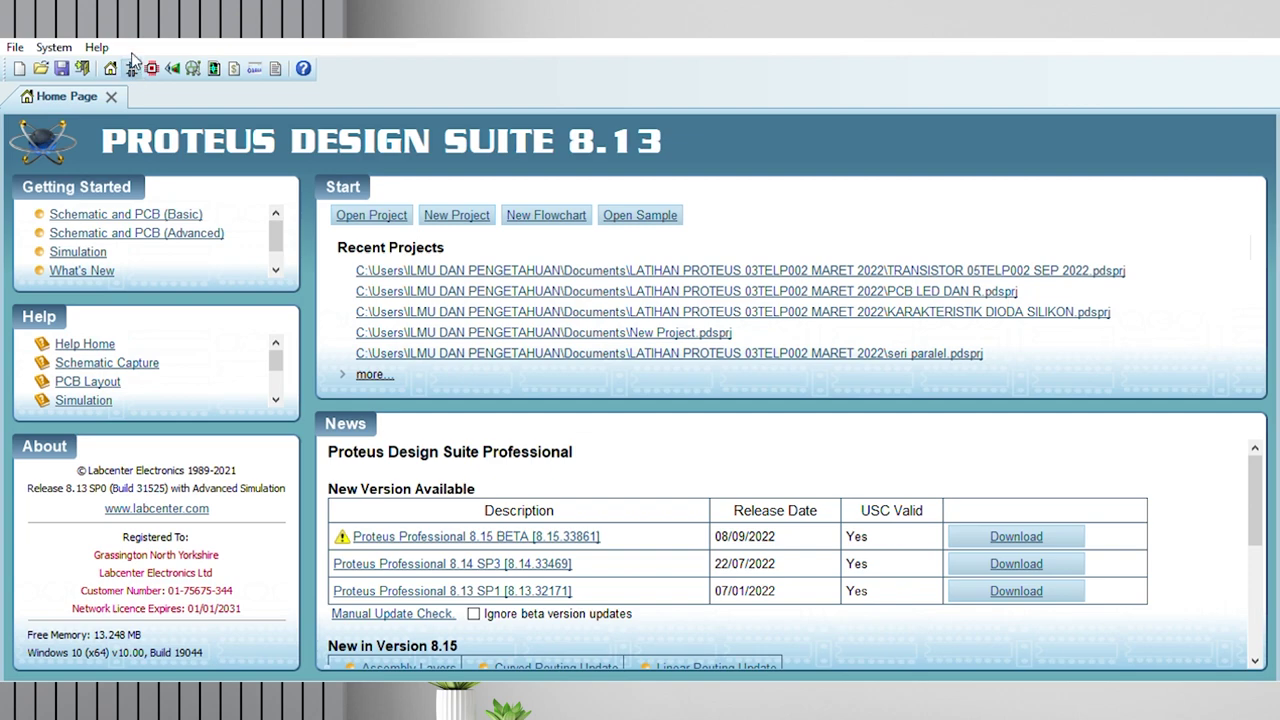
Open the Schematic Capture sheet and show the component devices and virtual instruments lists
left_click(131, 67)
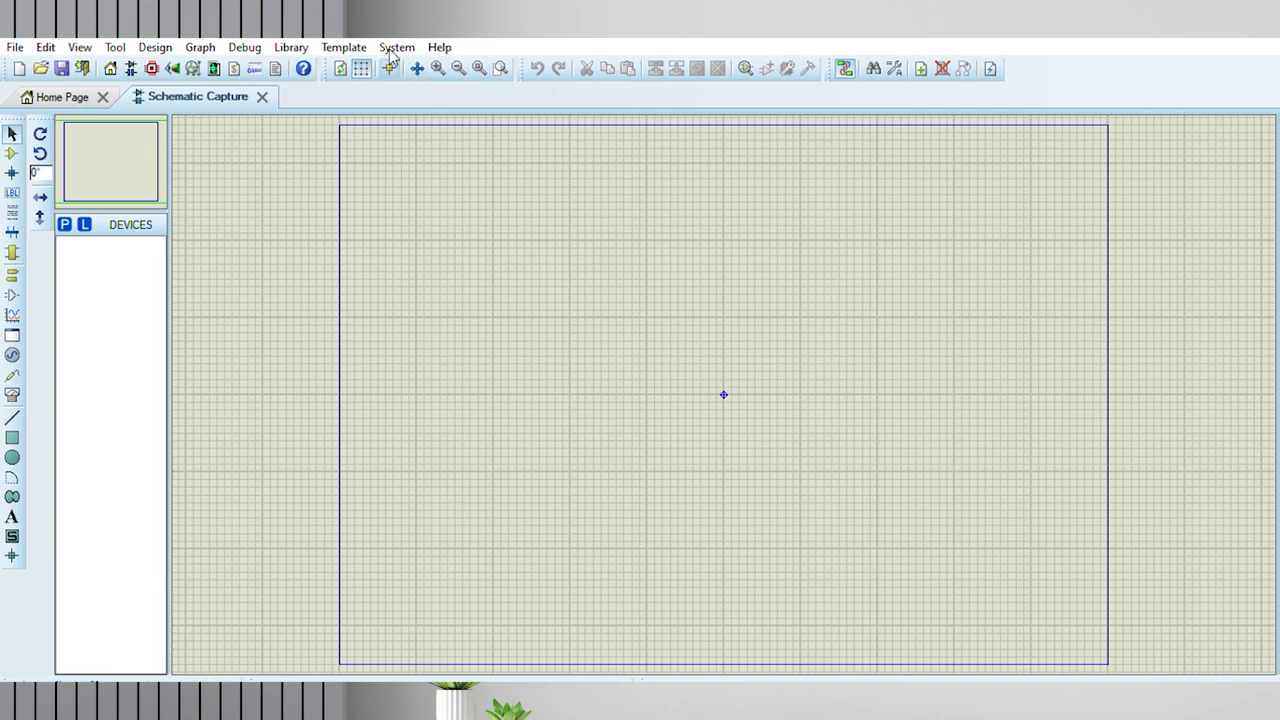
left_click(12, 128)
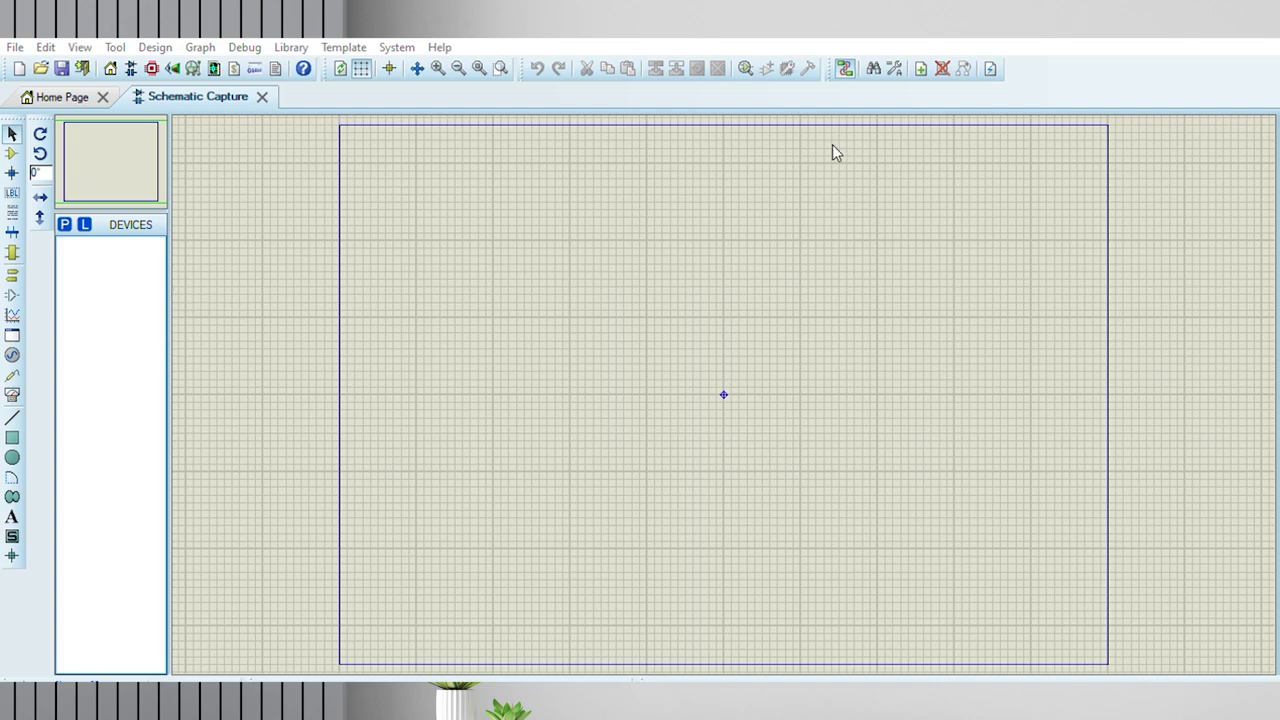
key("p")
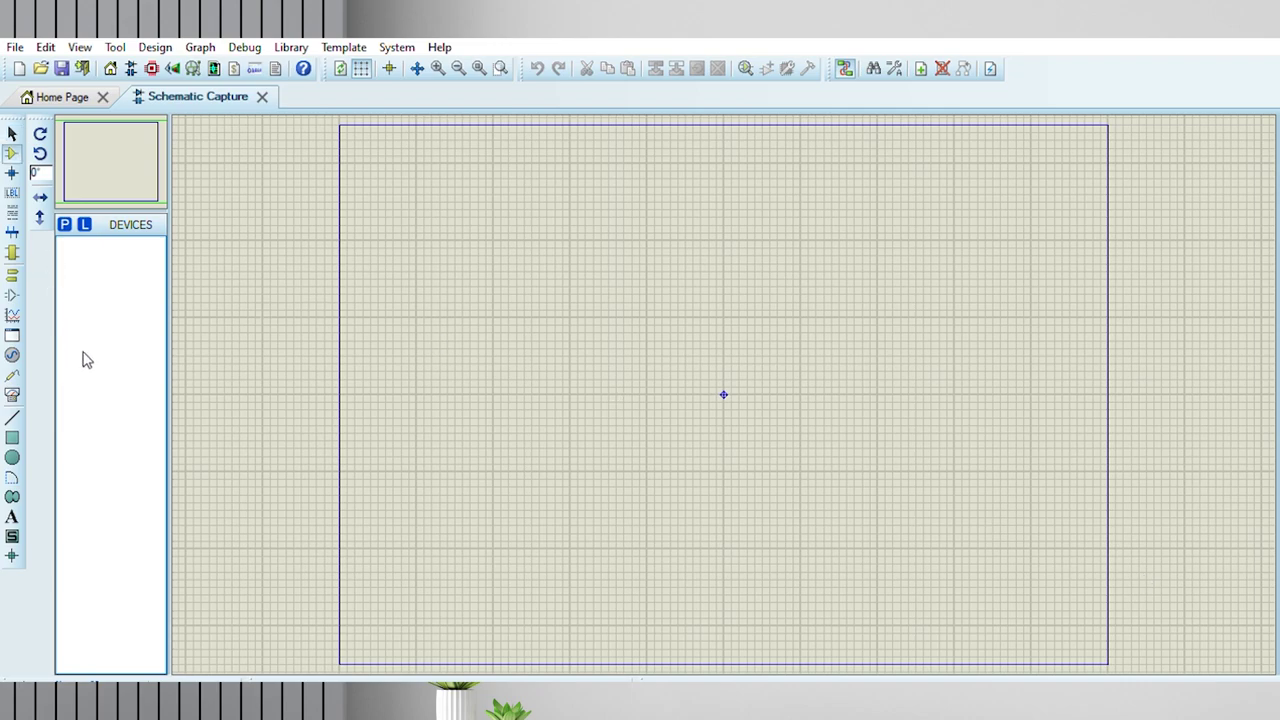
left_click(12, 394)
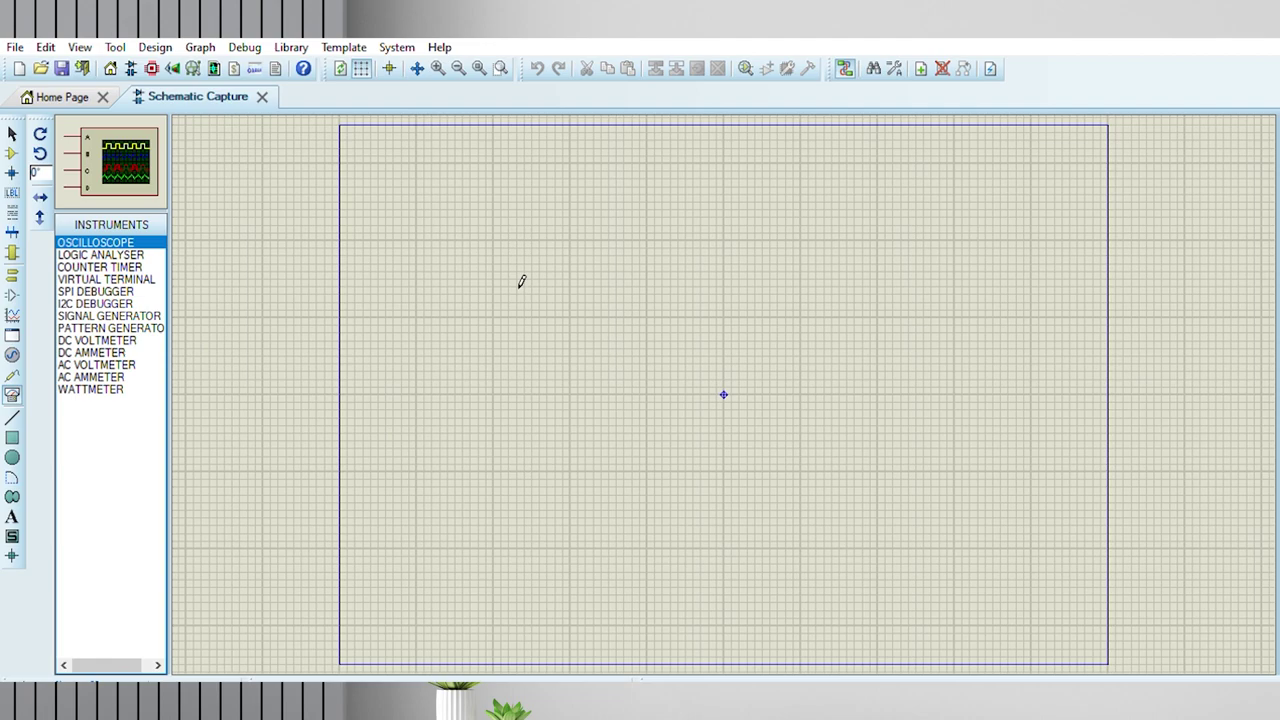
Add LED-YELLOW to the devices and place three of them in a horizontal row in the sheet's upper half
left_click(12, 147)
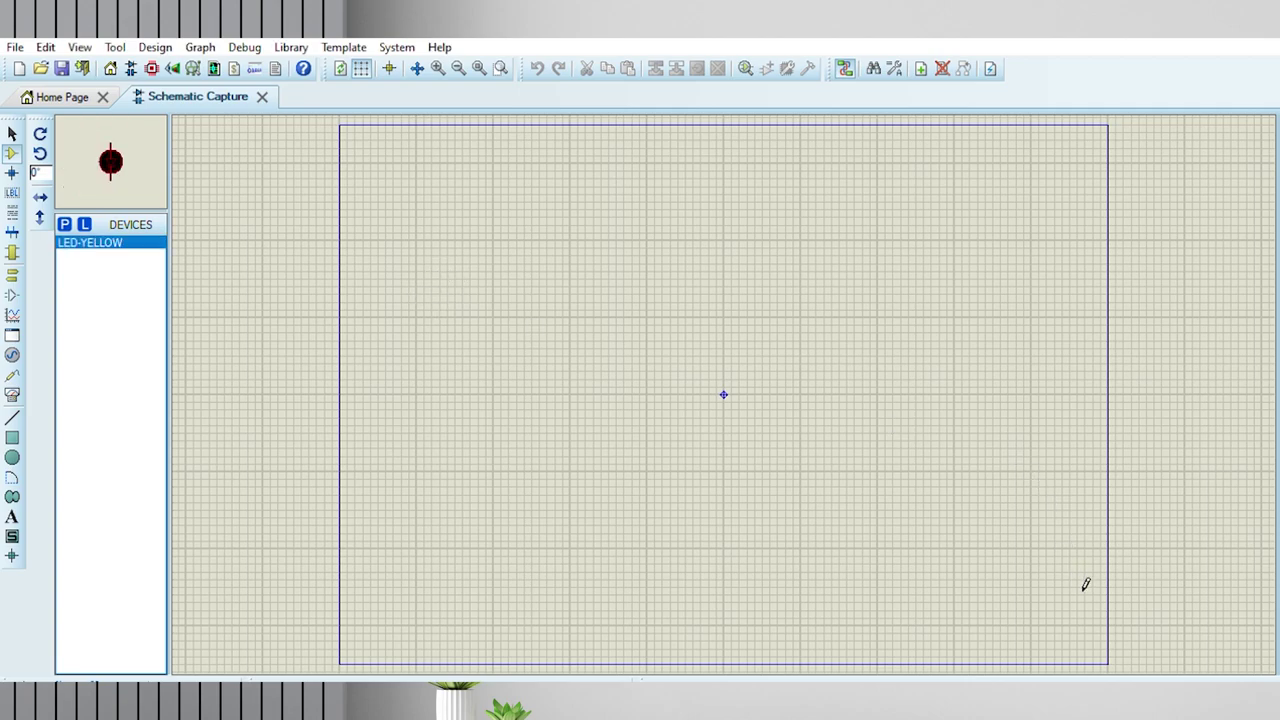
left_click(486, 303)
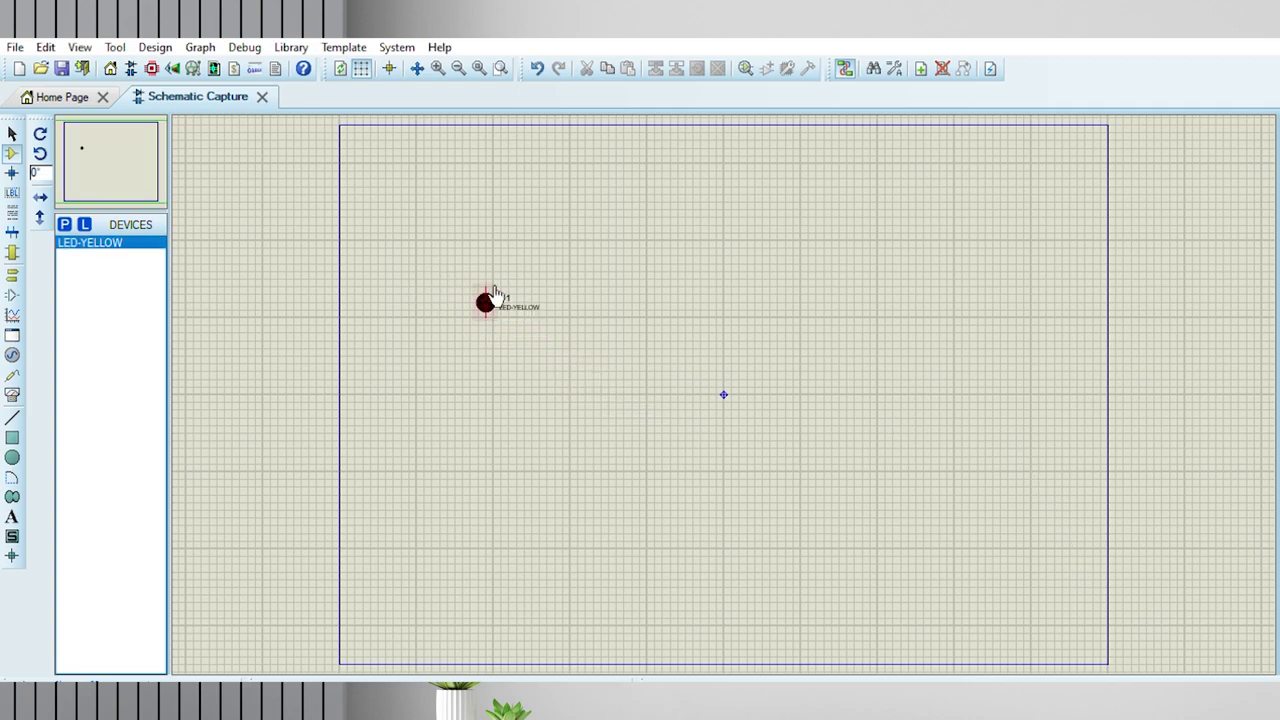
left_click(570, 302)
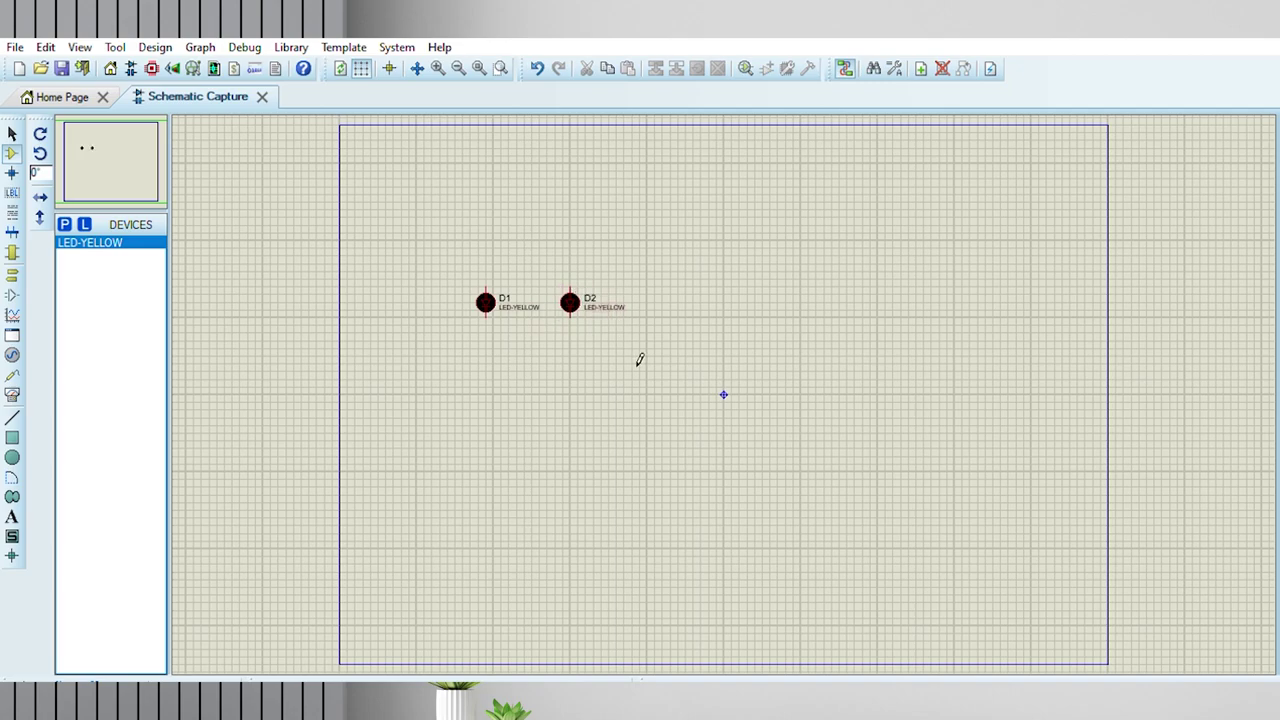
left_click(648, 302)
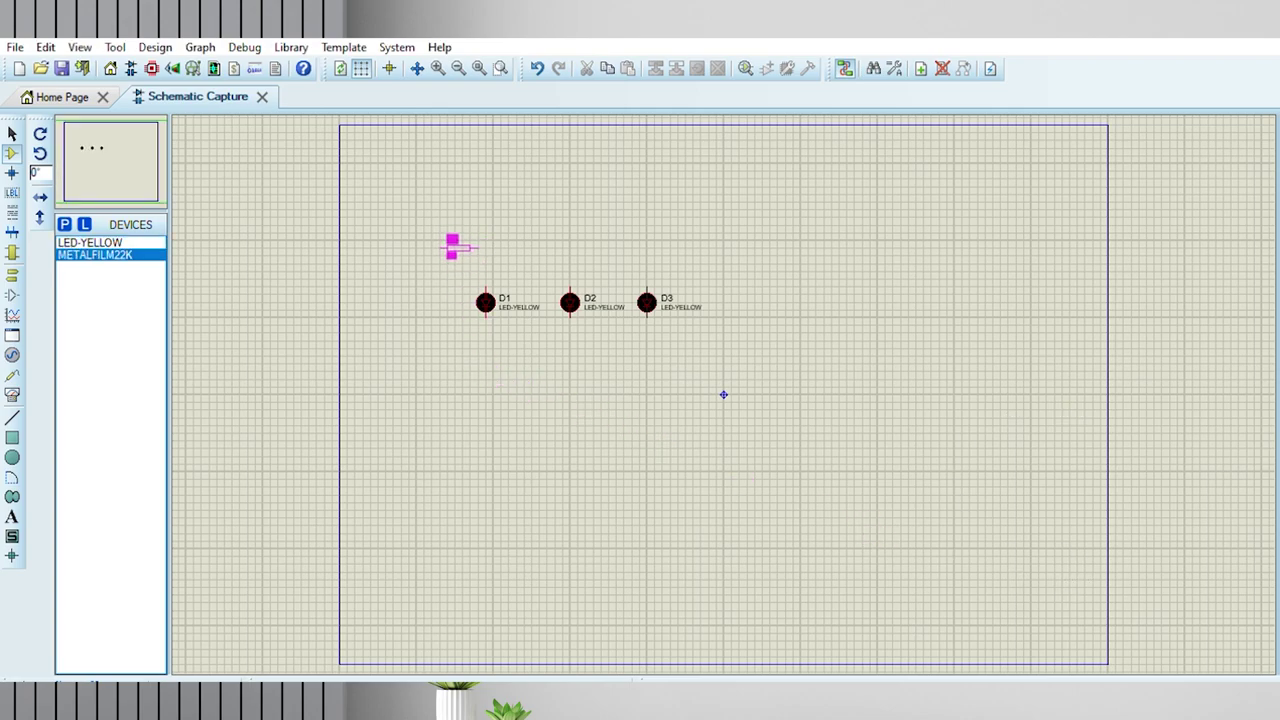
Add METALFILM22K to the devices and place three of these resistors above the LEDs
left_click(466, 255)
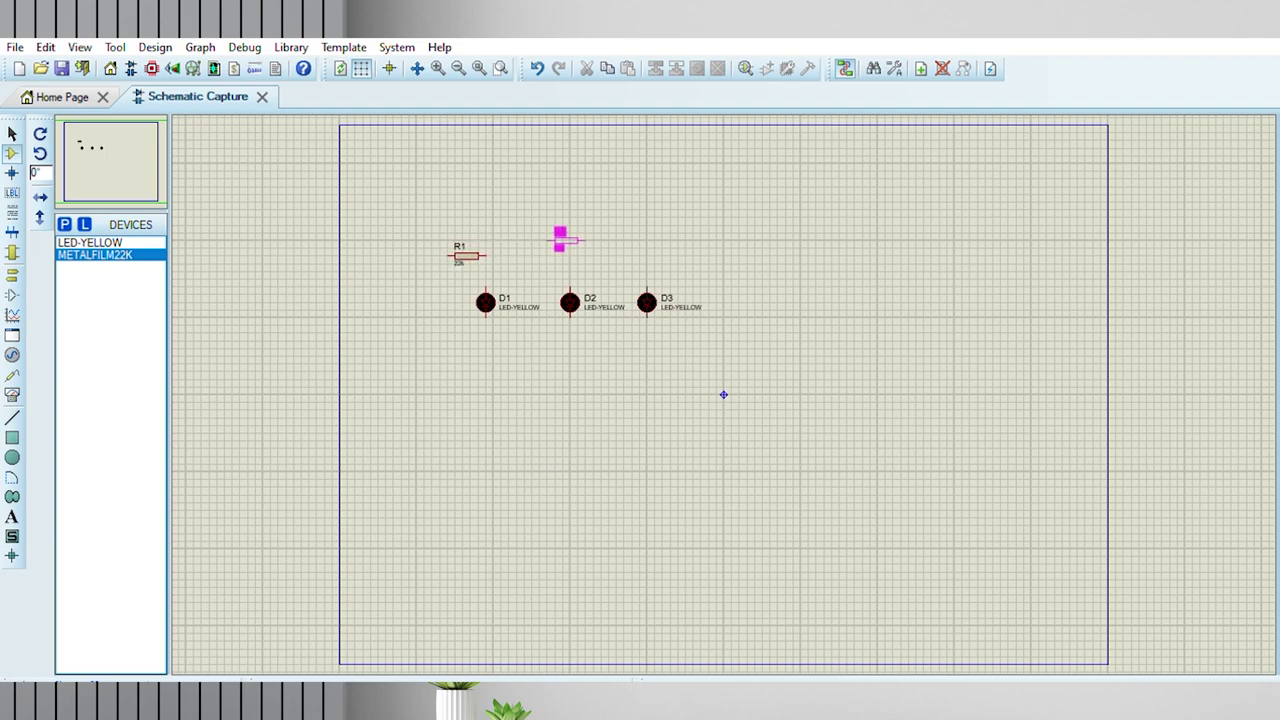
left_click(567, 240)
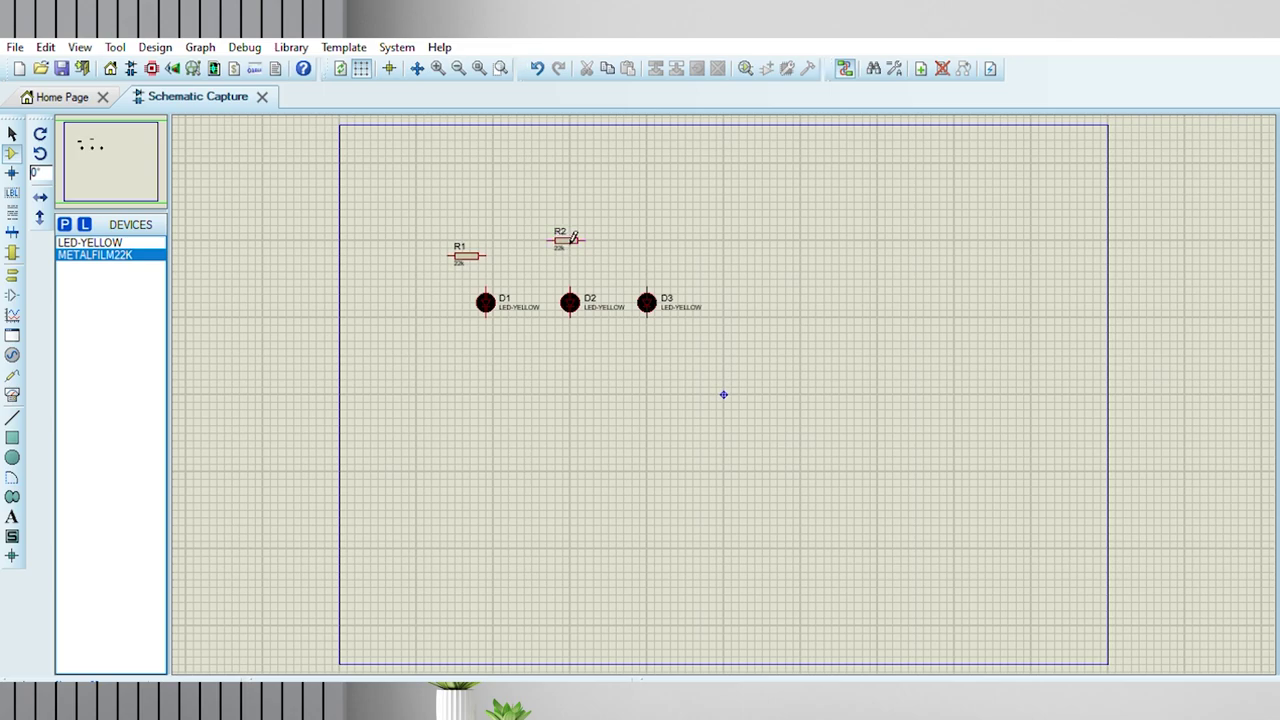
left_click(651, 240)
Rotate resistors R3, R2 and R1 to vertical and move R1 directly above LED D1
left_click(651, 240)
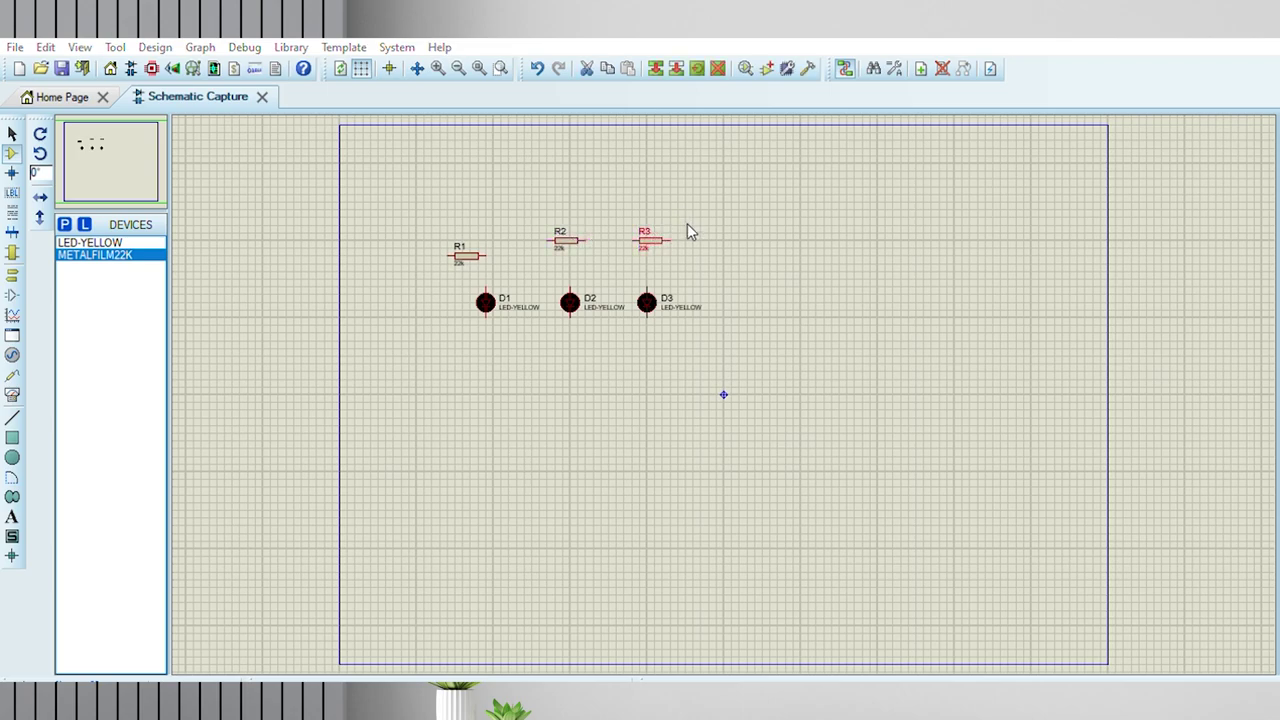
key("KP_Add")
left_click(567, 240)
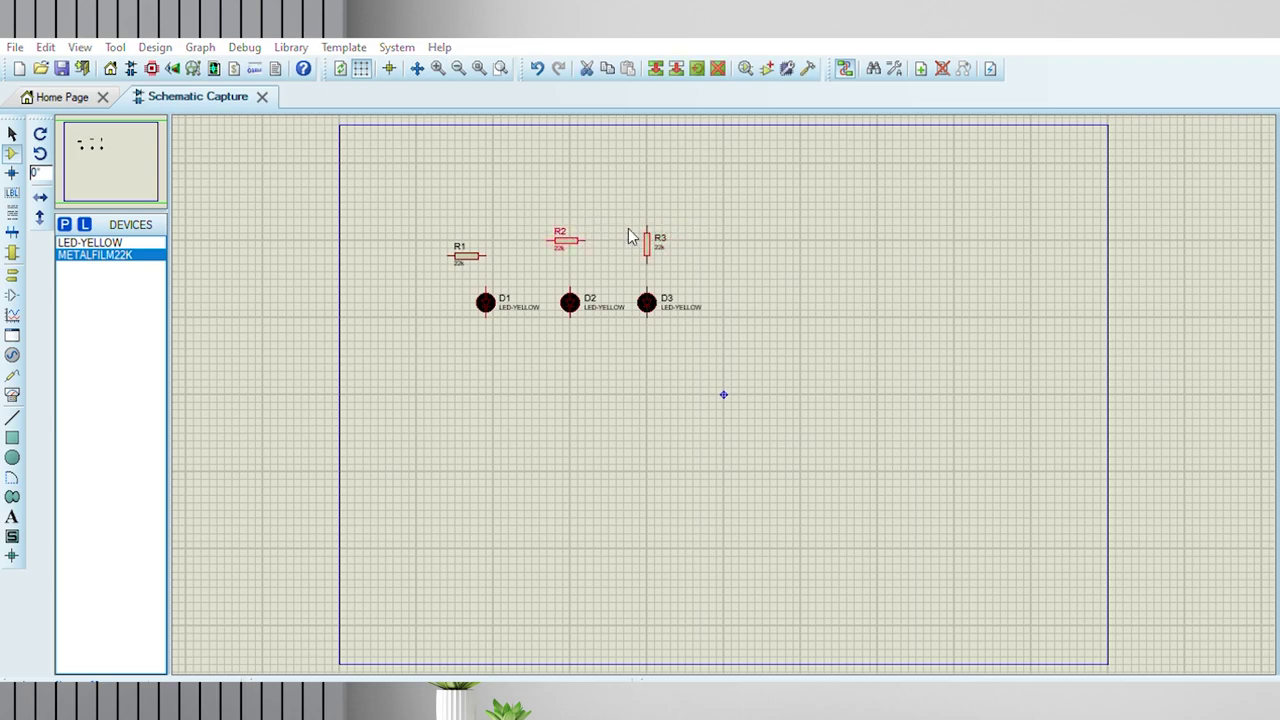
key("KP_Add")
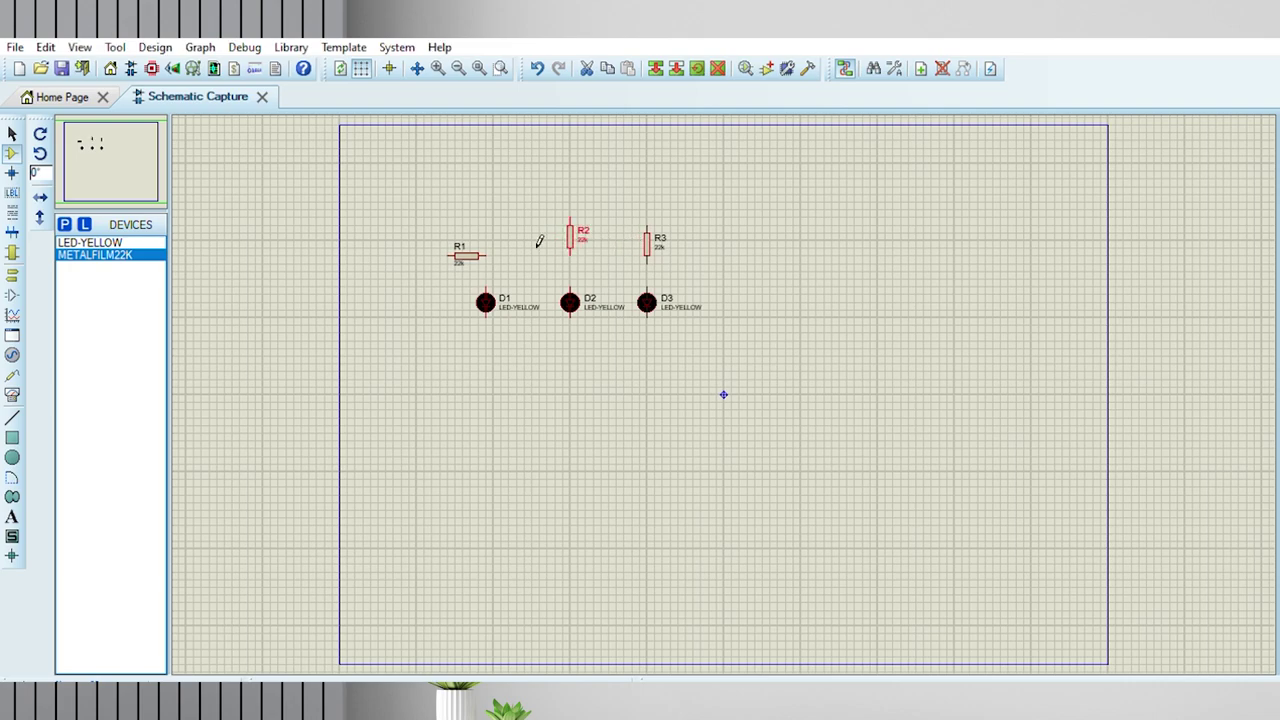
left_click(486, 250)
key("KP_Add")
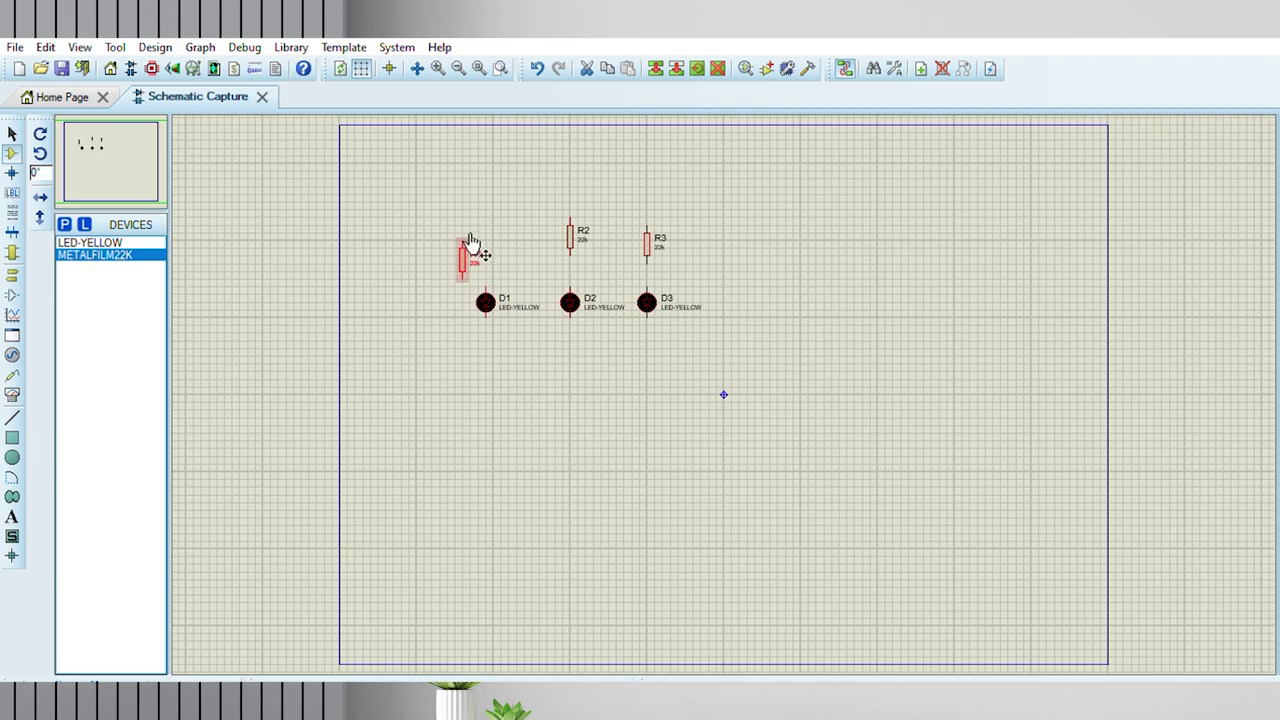
left_click_drag(475, 256, 499, 234)
Place a DC generator above and to the left of resistor R1
left_click(439, 66)
left_click(138, 156)
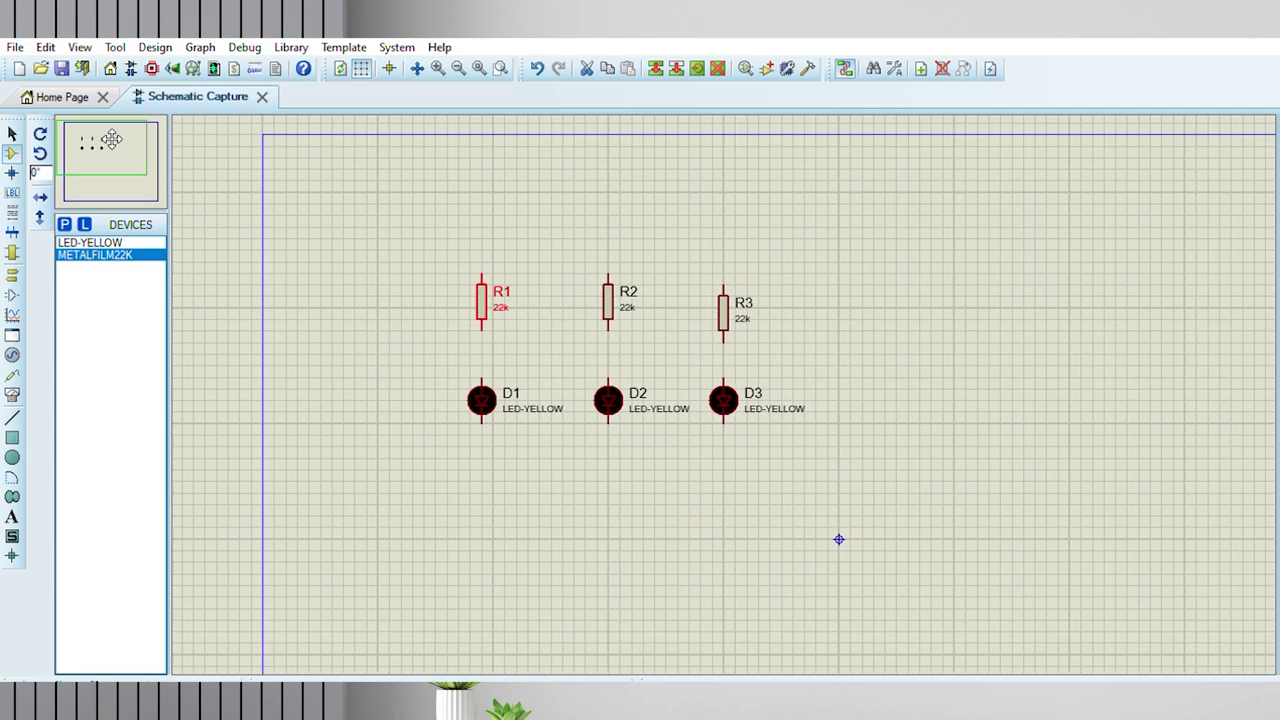
left_click(128, 148)
left_click(13, 353)
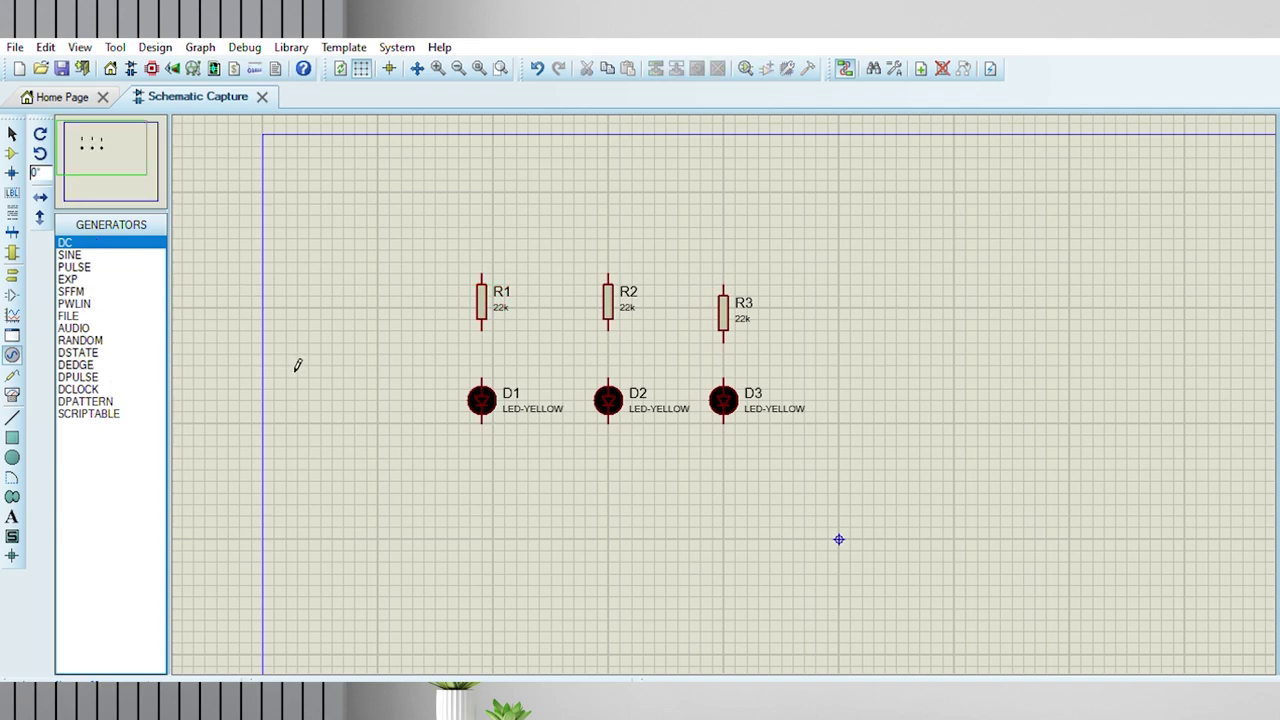
left_click(333, 229)
Add CELL to the devices and place one battery to the left of R1 and D1, below the DC generator
left_click(12, 153)
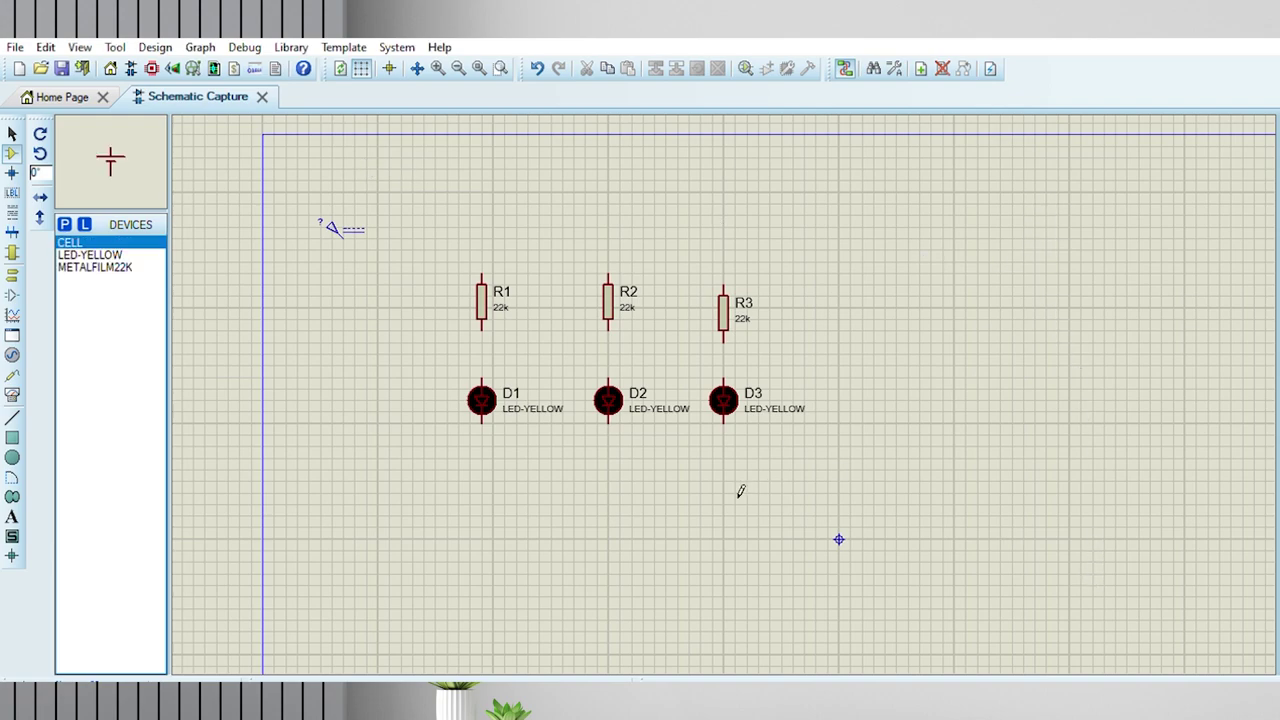
left_click(366, 348)
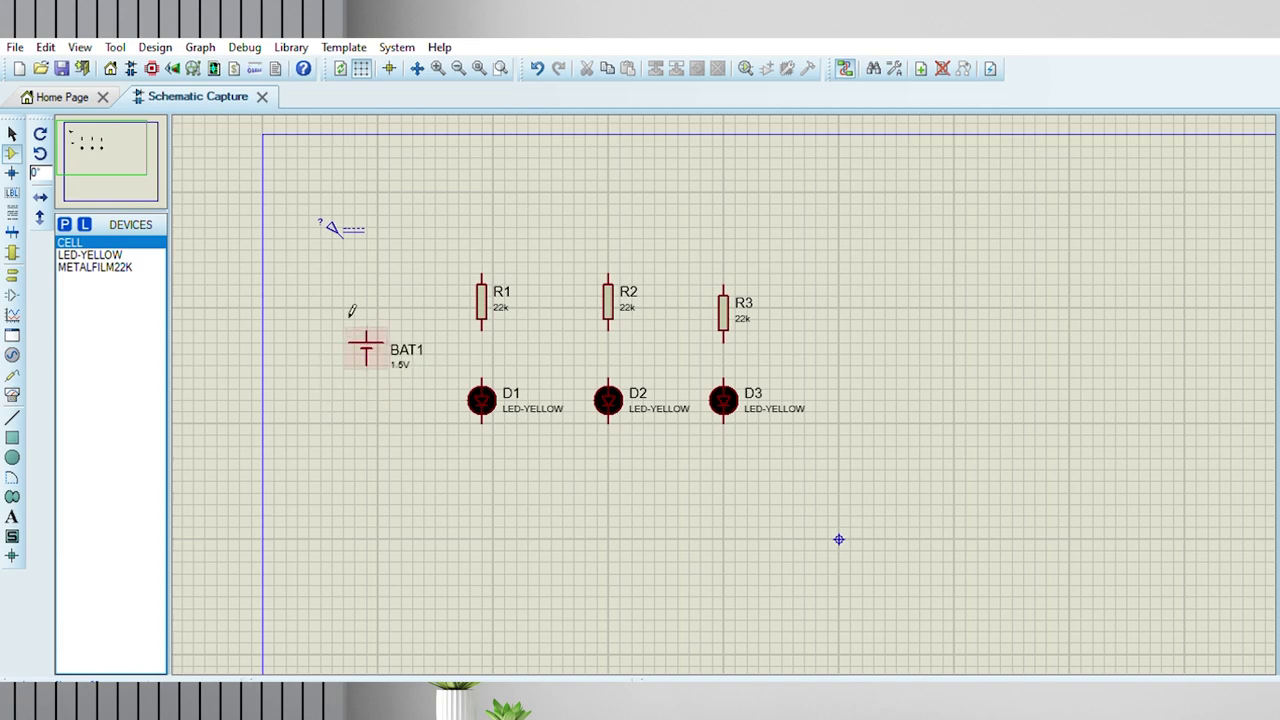
left_click(360, 226)
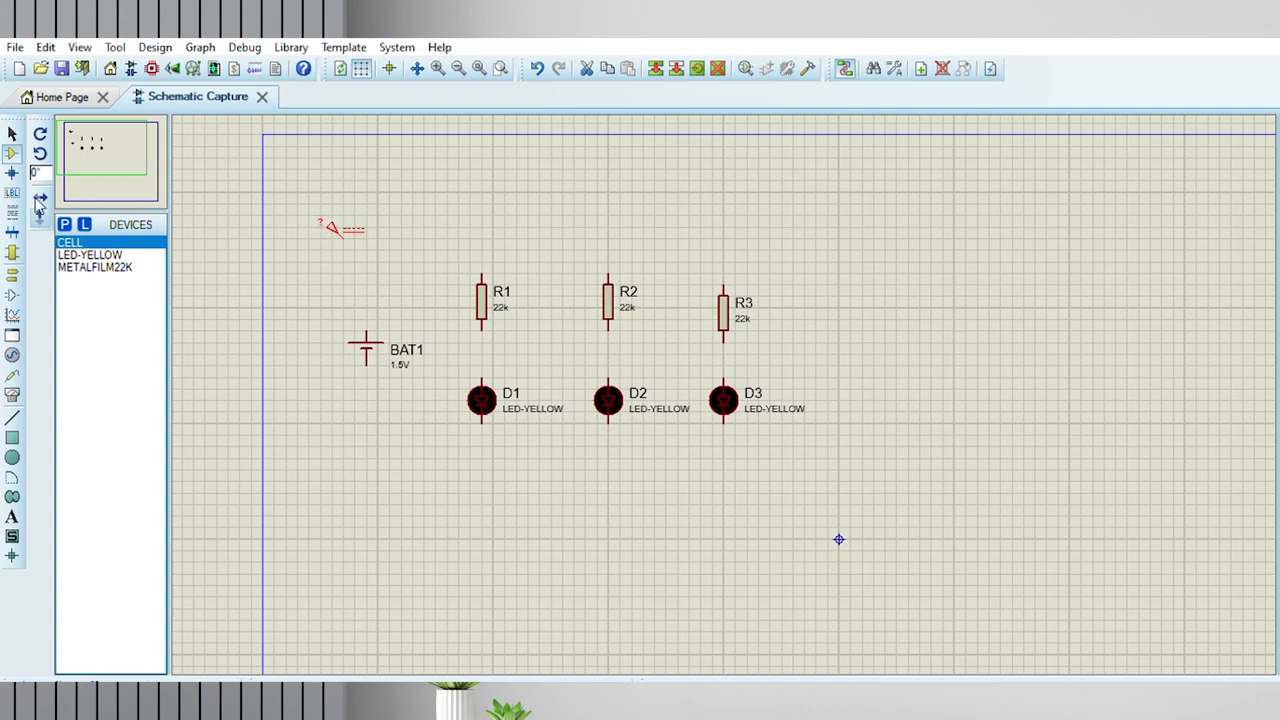
Place a GROUND terminal directly below LED D3
left_click(12, 274)
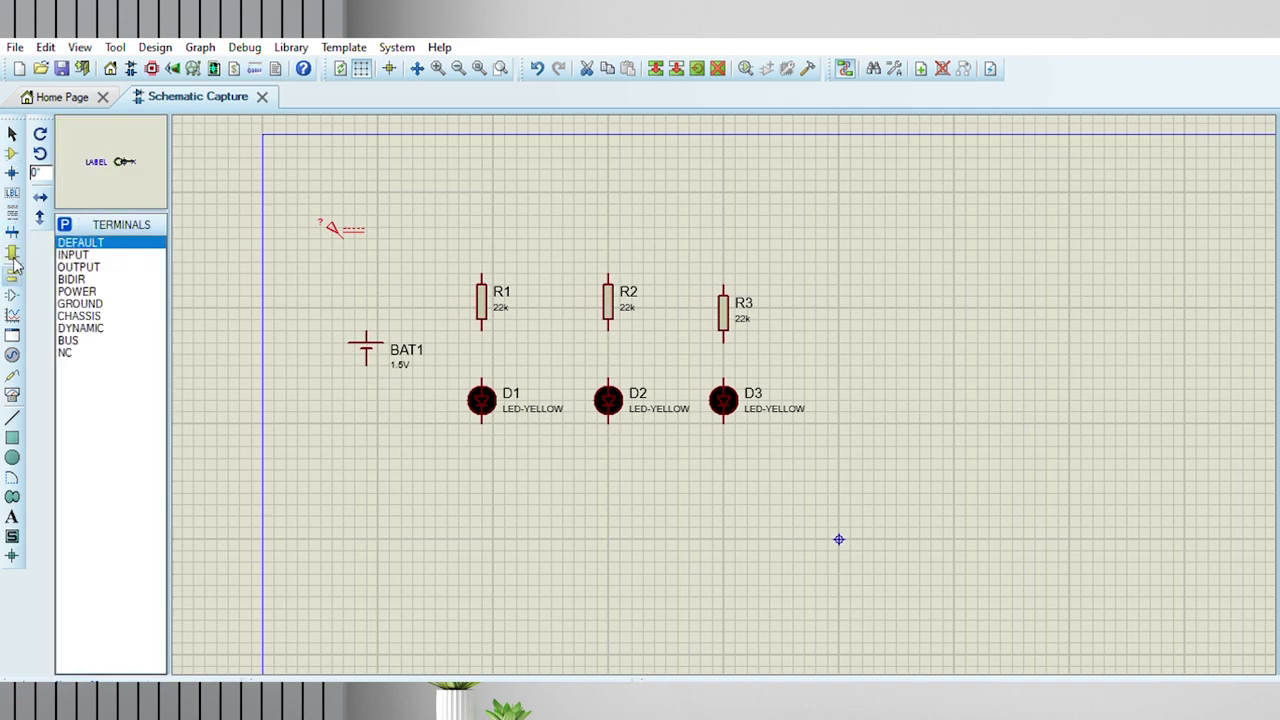
left_click(85, 303)
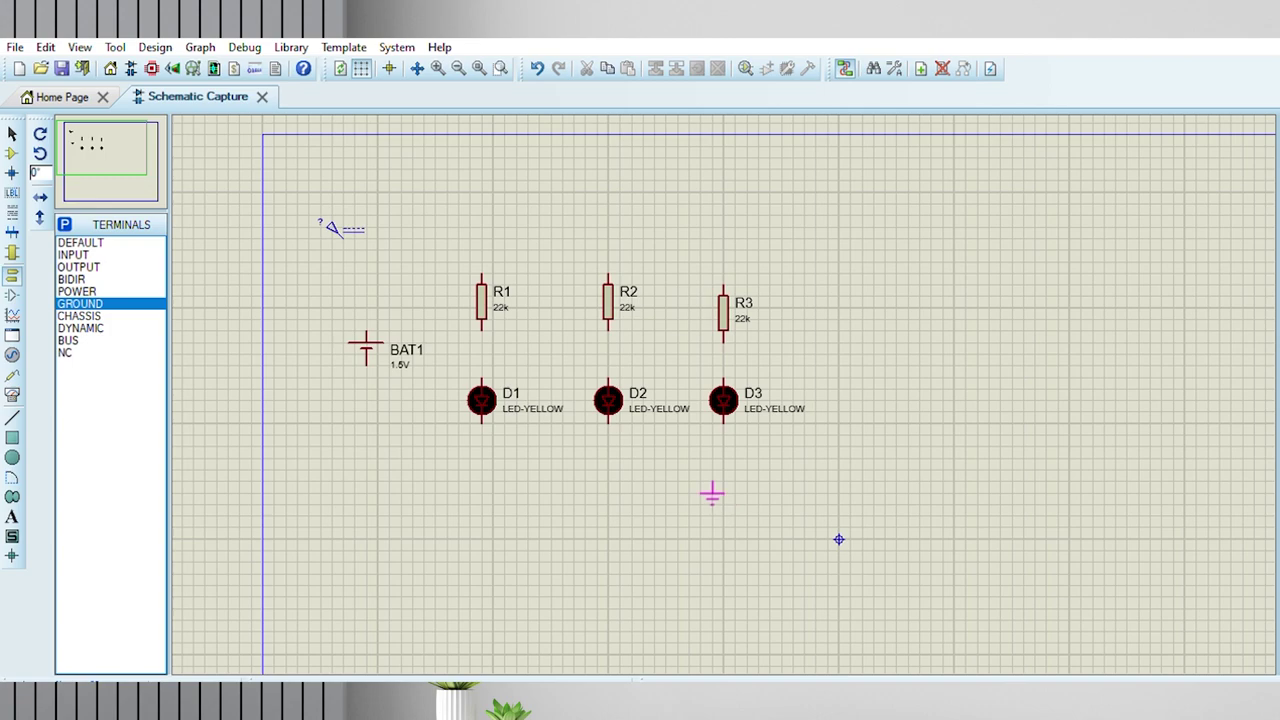
left_click(724, 492)
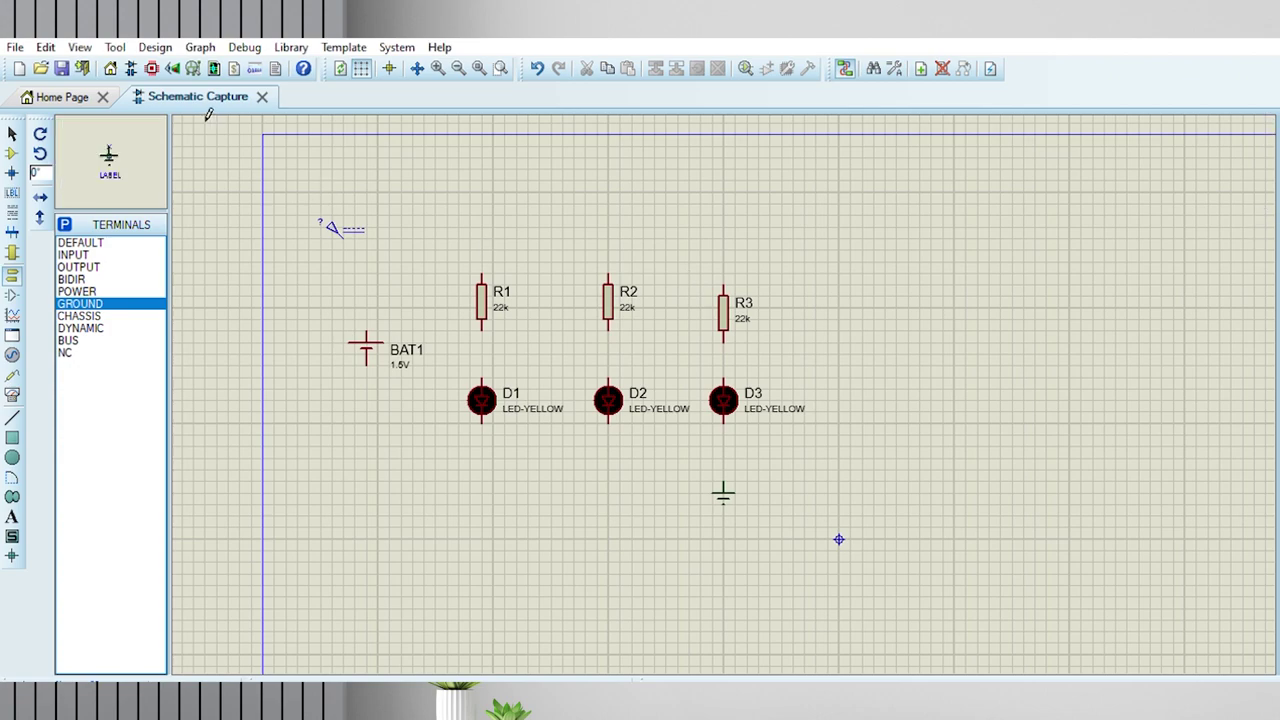
Add SWITCH to the devices, place one to the left of R1 and wire it to the resistor's upper pin
left_click(12, 153)
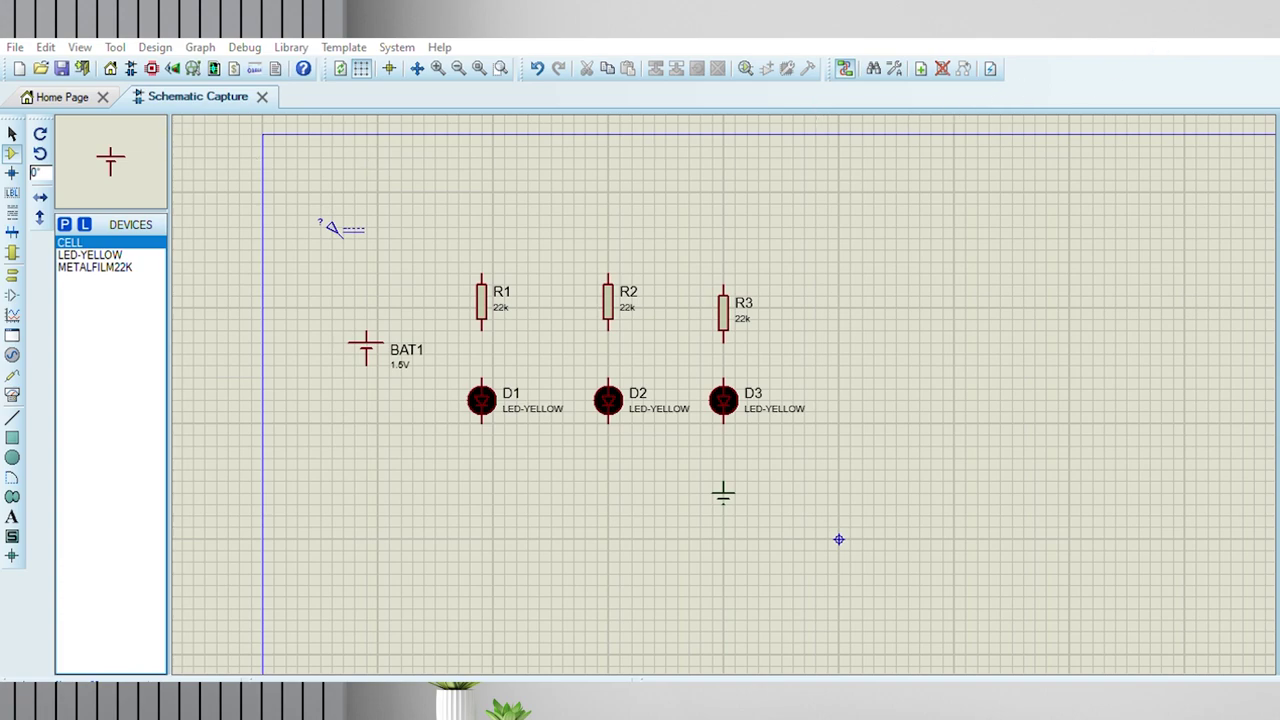
left_click(12, 151)
left_click(424, 480)
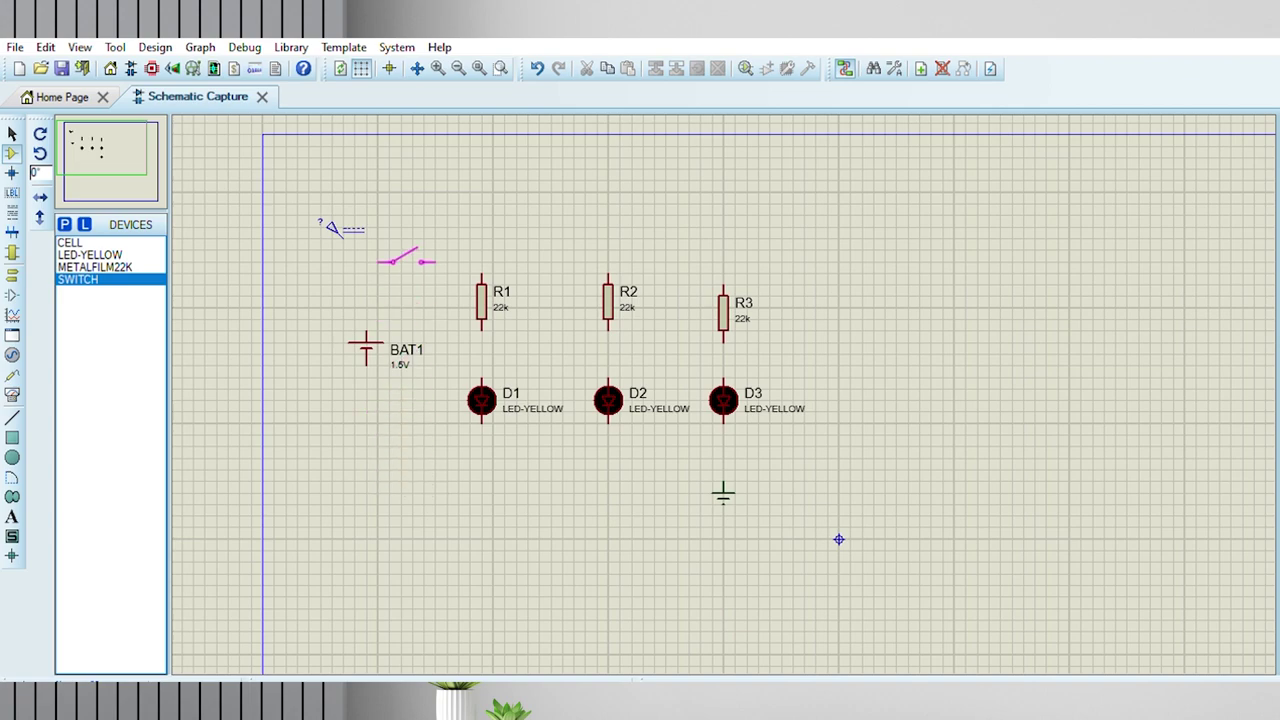
left_click(418, 267)
left_click(458, 271)
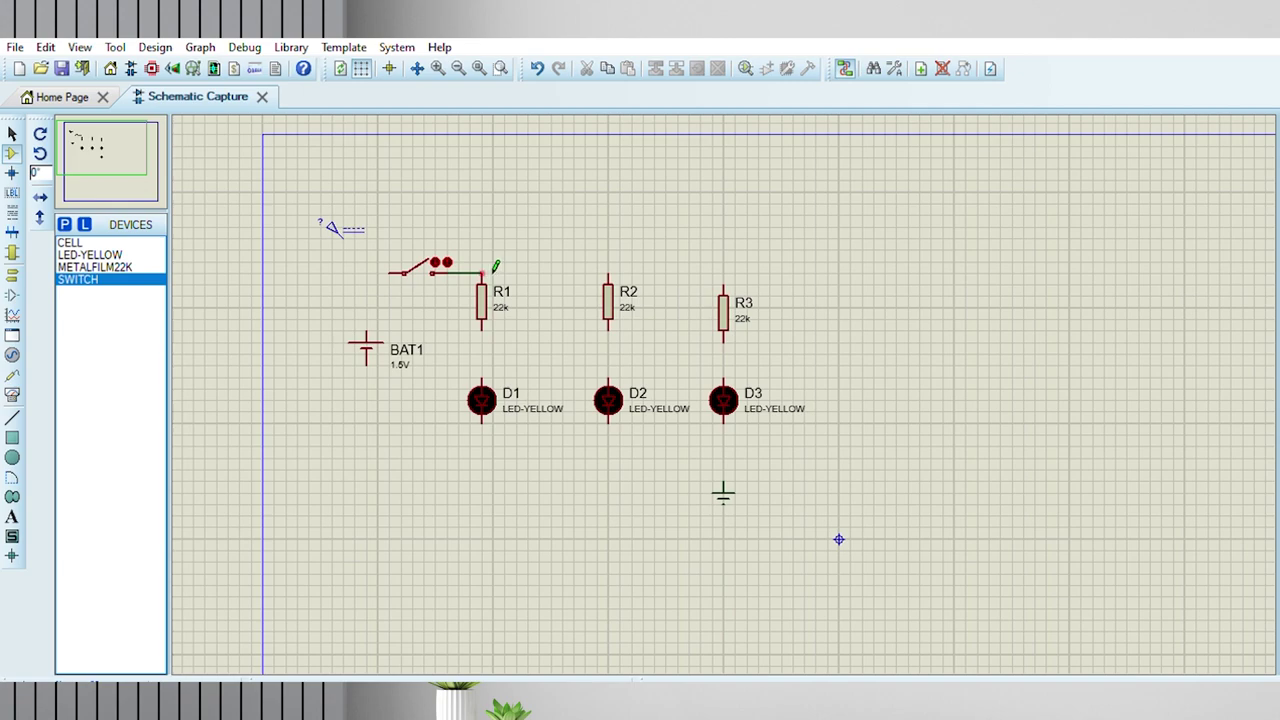